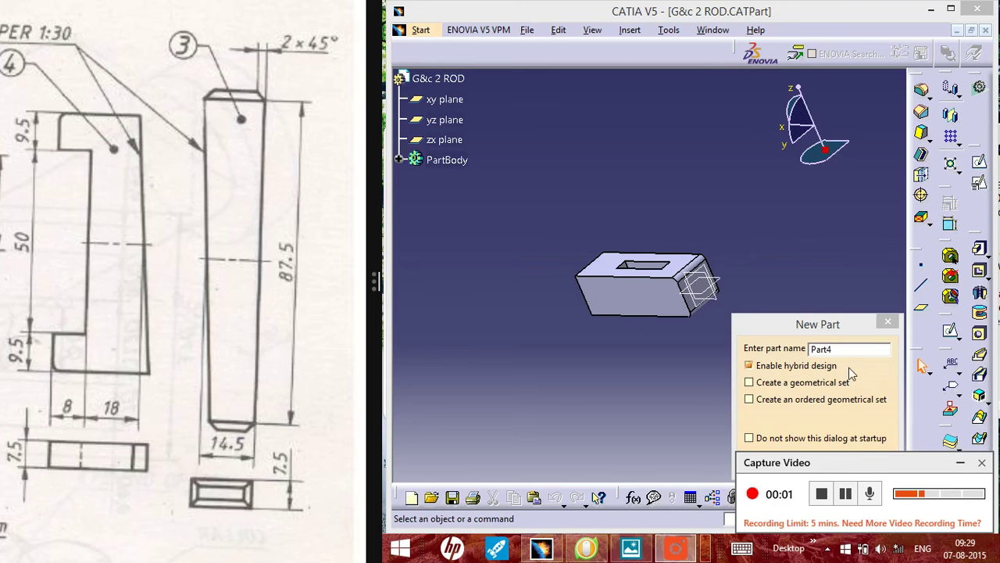
Replace the default Part4 name with 'G&c cotter' and create the new part
left_click(851, 350)
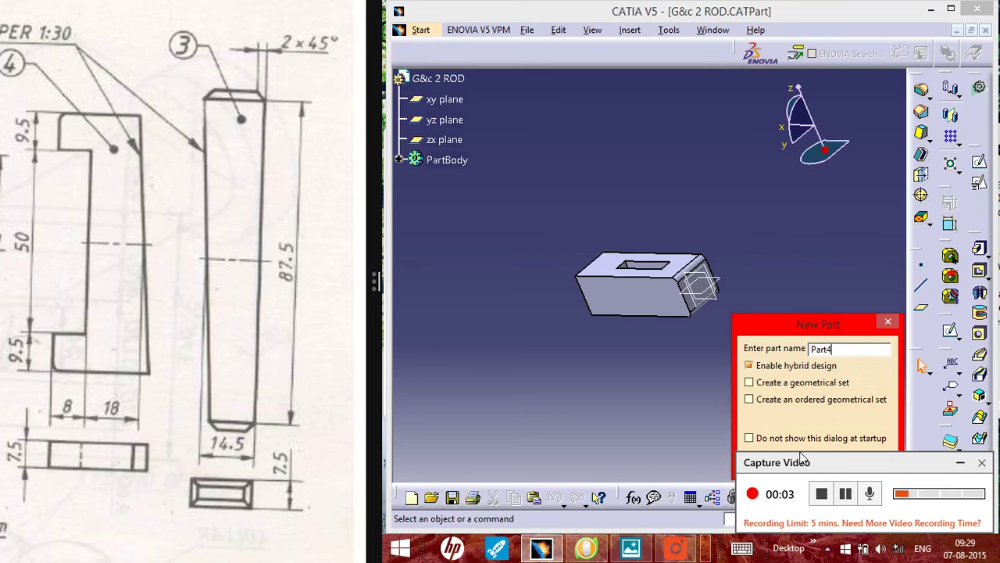
left_click_drag(806, 461, 849, 506)
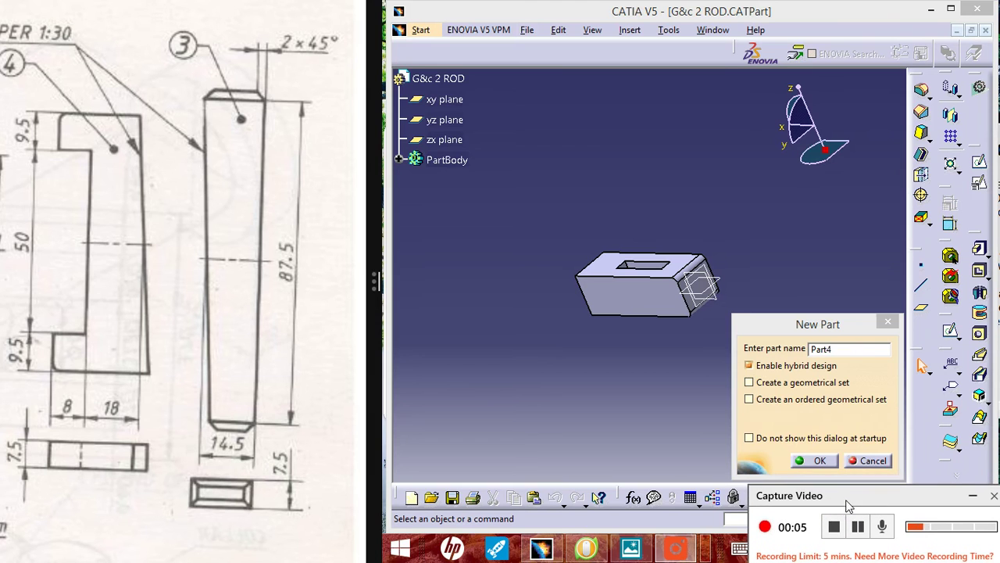
left_click(921, 365)
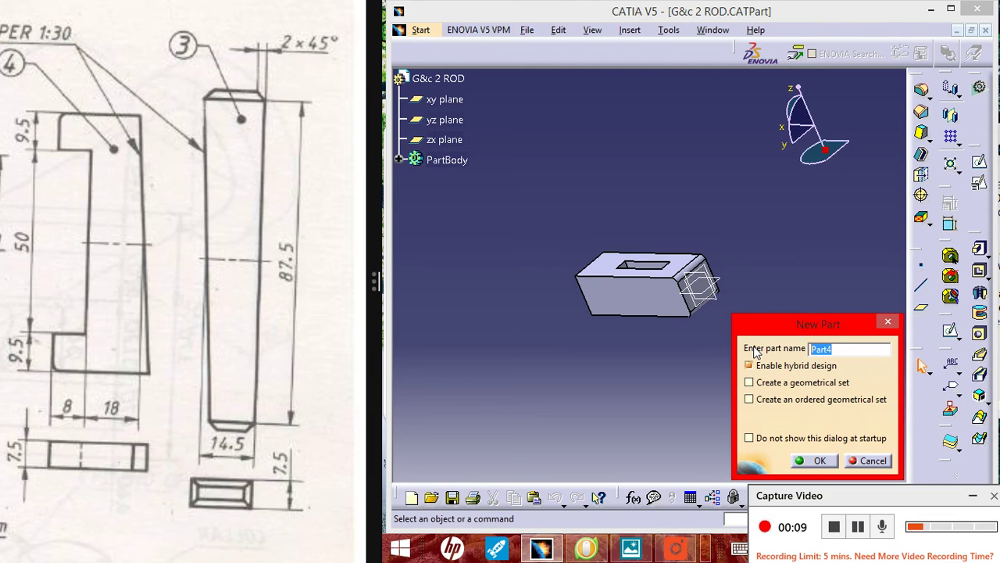
type("G&c cotter")
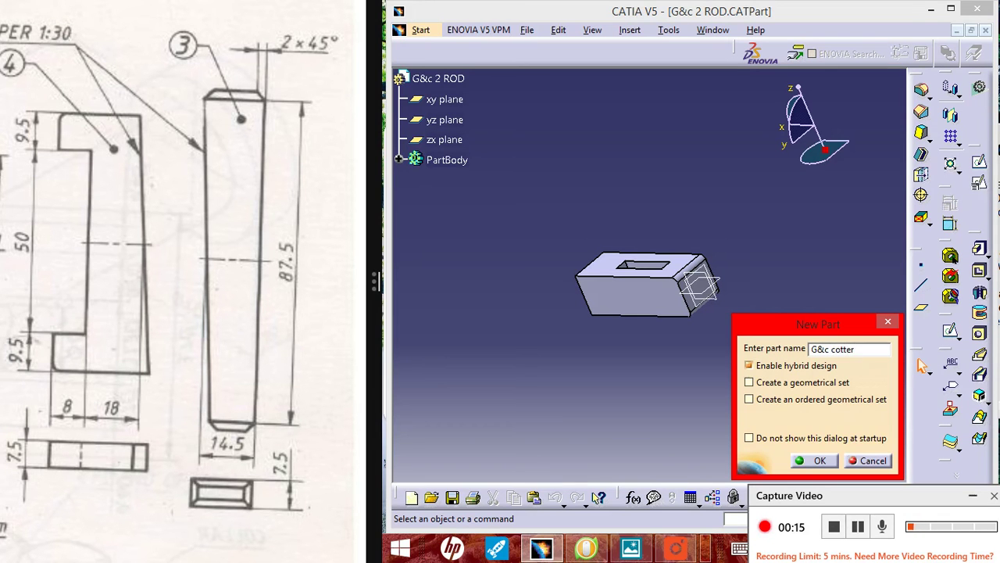
key("Return")
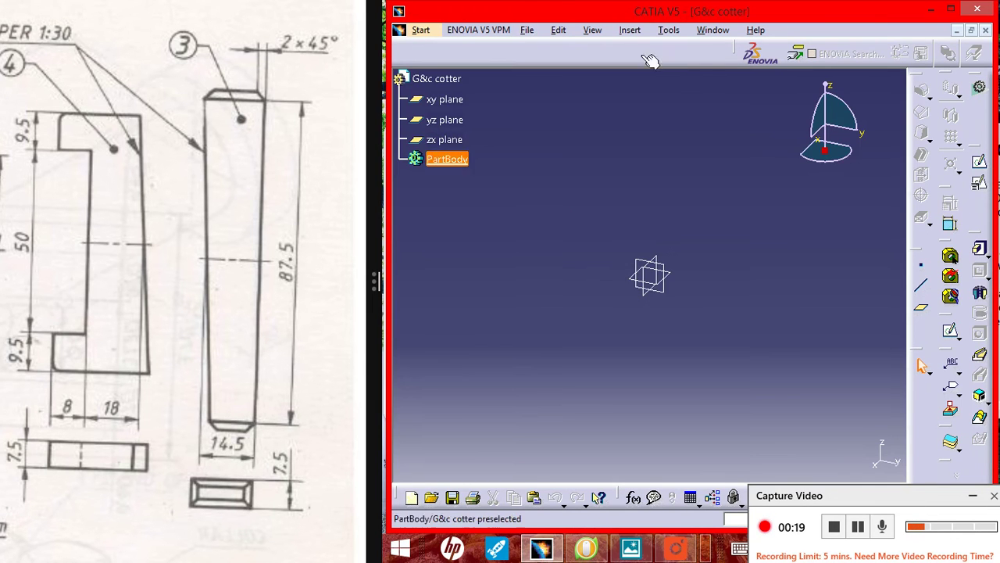
Open a new sketch on the zx plane and pan the view downward to make drawing room
left_click(655, 283)
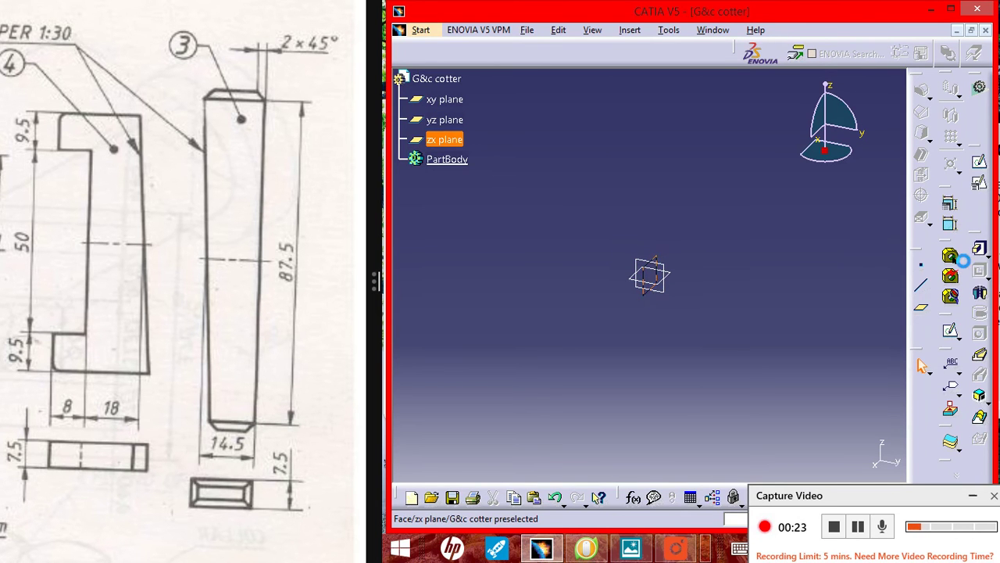
left_click(981, 162)
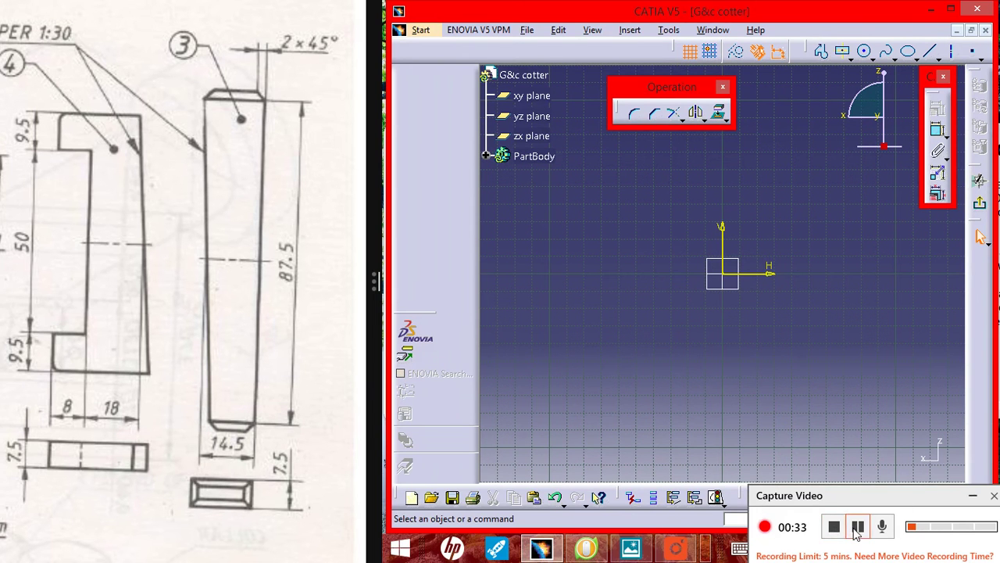
left_click_drag(860, 495, 516, 497)
left_click(824, 466)
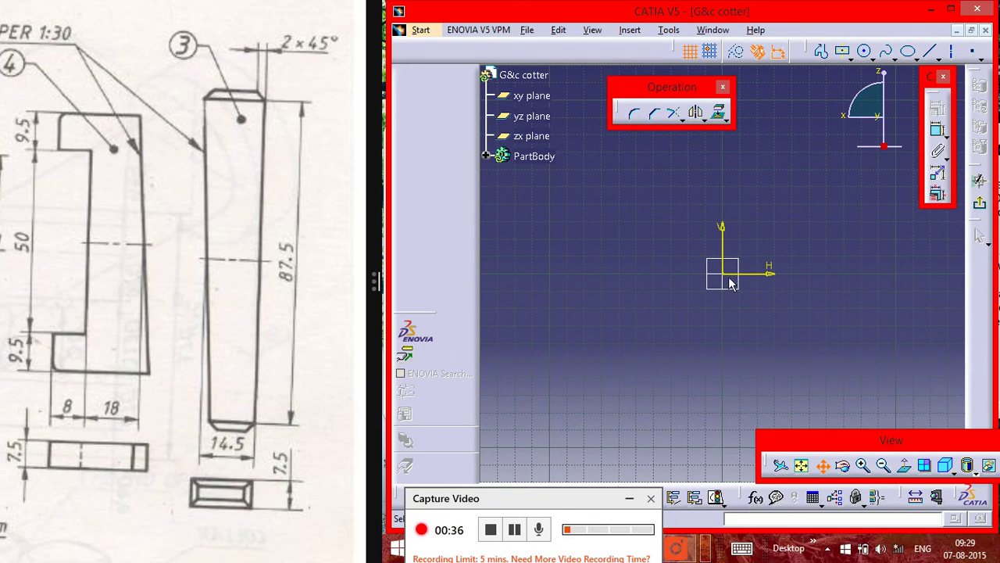
left_click_drag(722, 373, 730, 521)
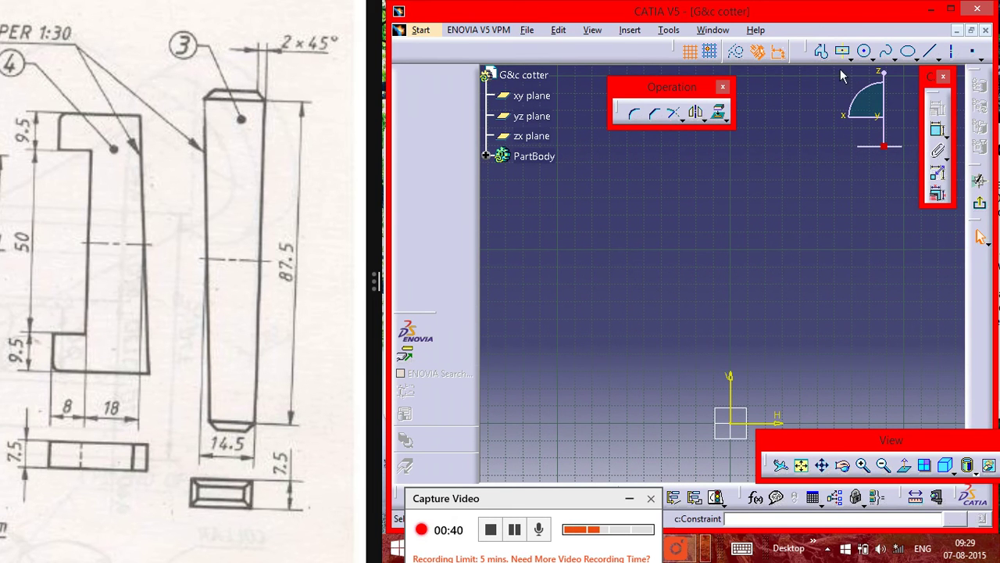
left_click(823, 52)
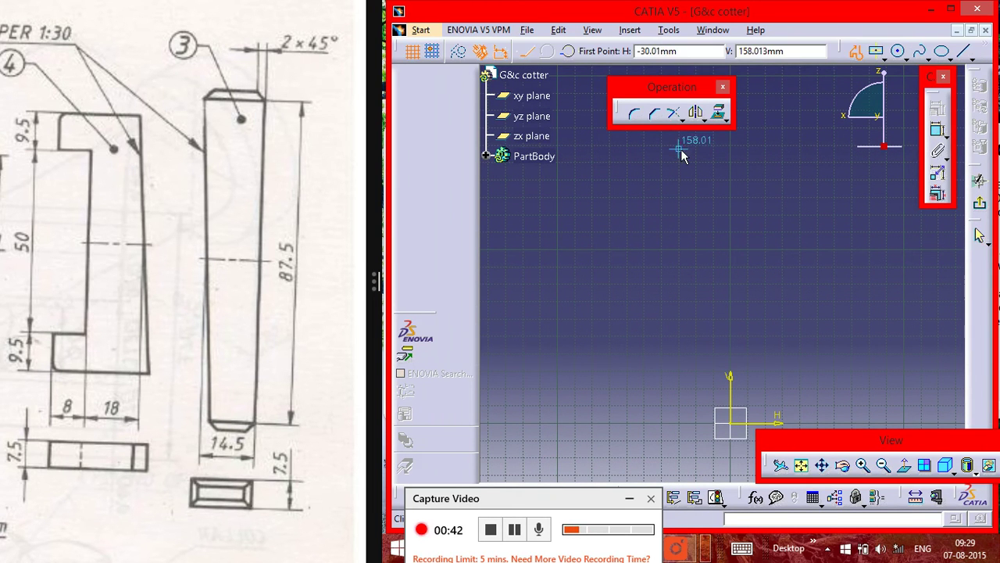
Draw the tapered outline: slanted left edge, bottom edge, vertical right edge, and top edge closing it
left_click(684, 156)
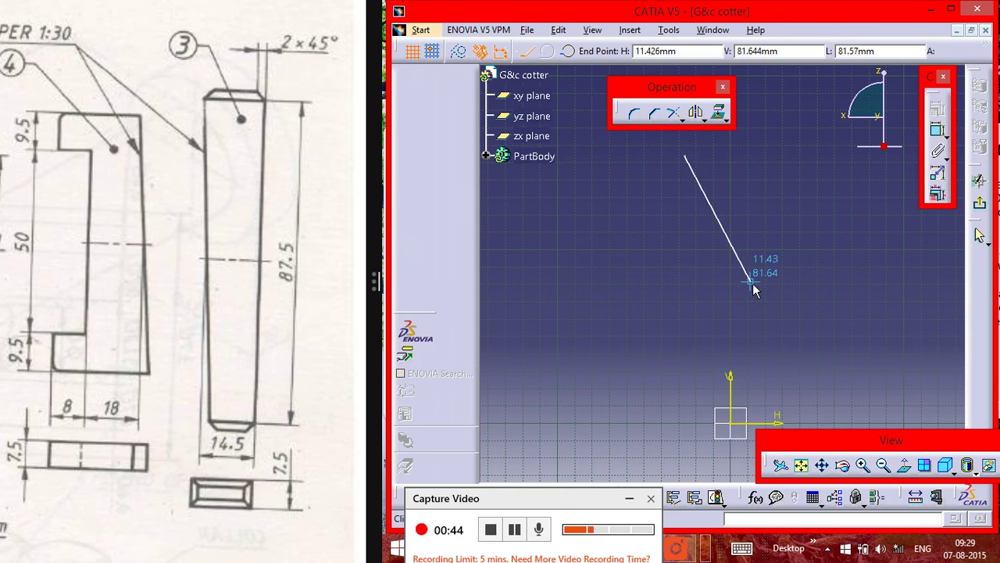
left_click(698, 339)
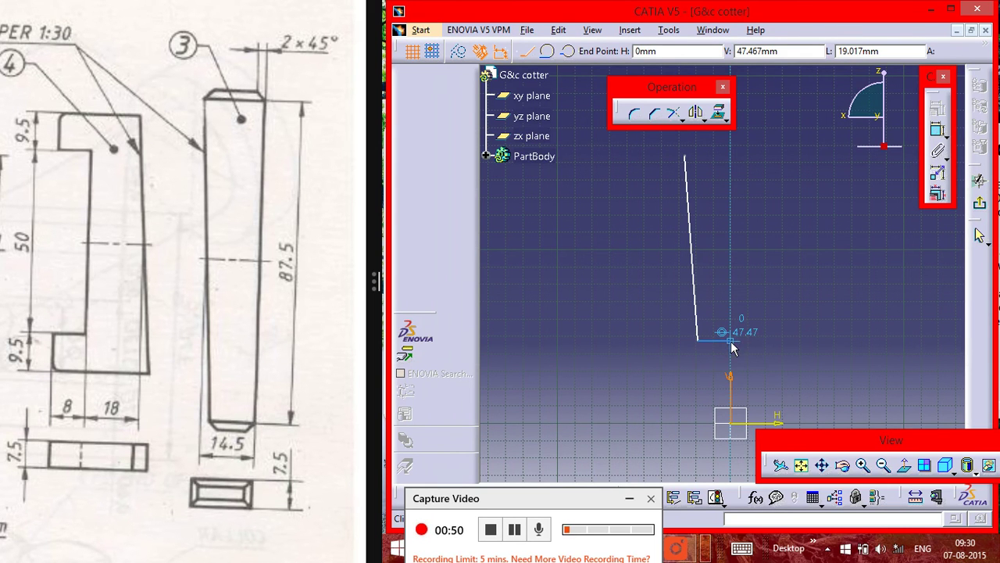
left_click(730, 340)
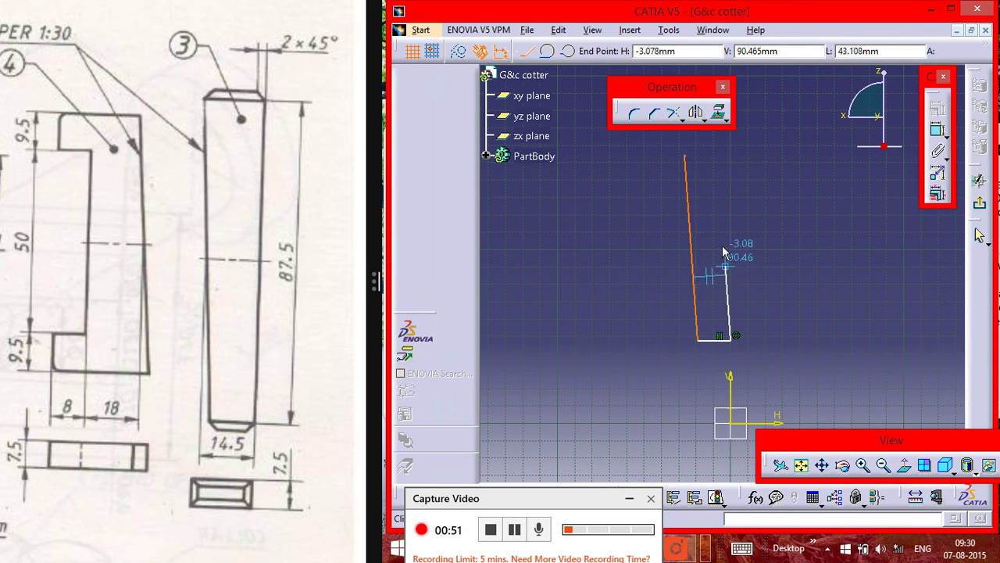
left_click(731, 157)
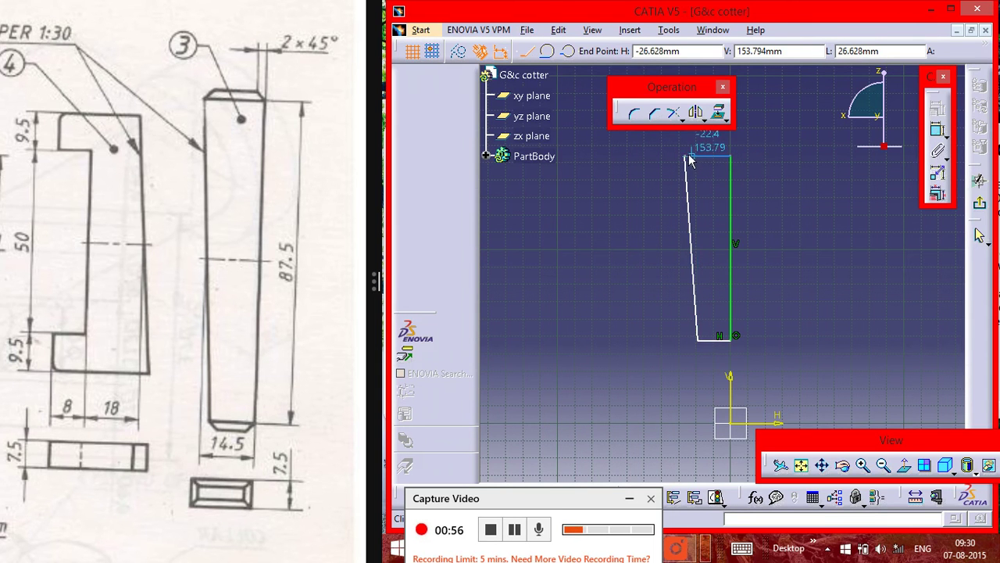
left_click(688, 155)
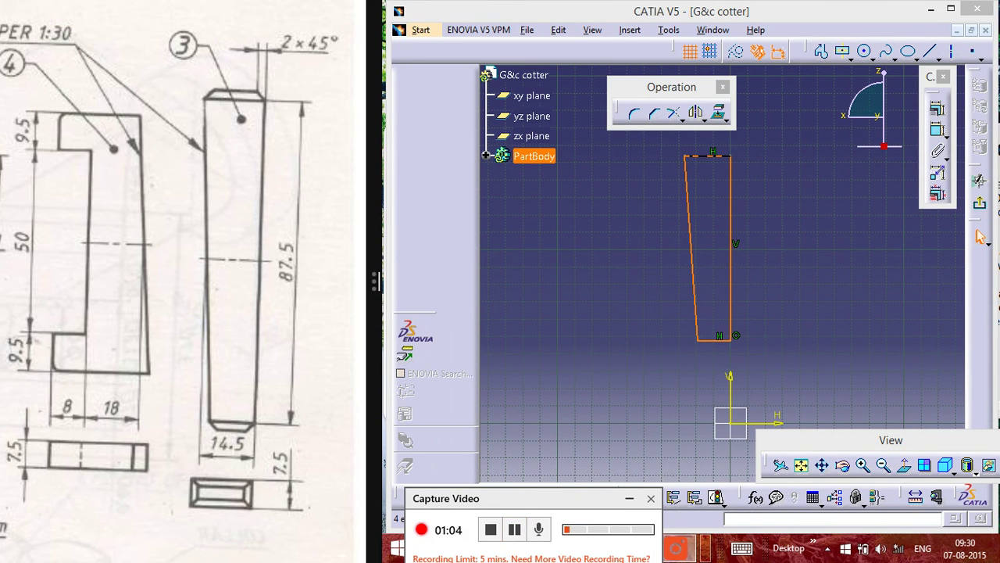
mouse_move(356, 11)
Dimension the vertical right edge and change its length from 106.327 to 87.5 mm
left_click(738, 249)
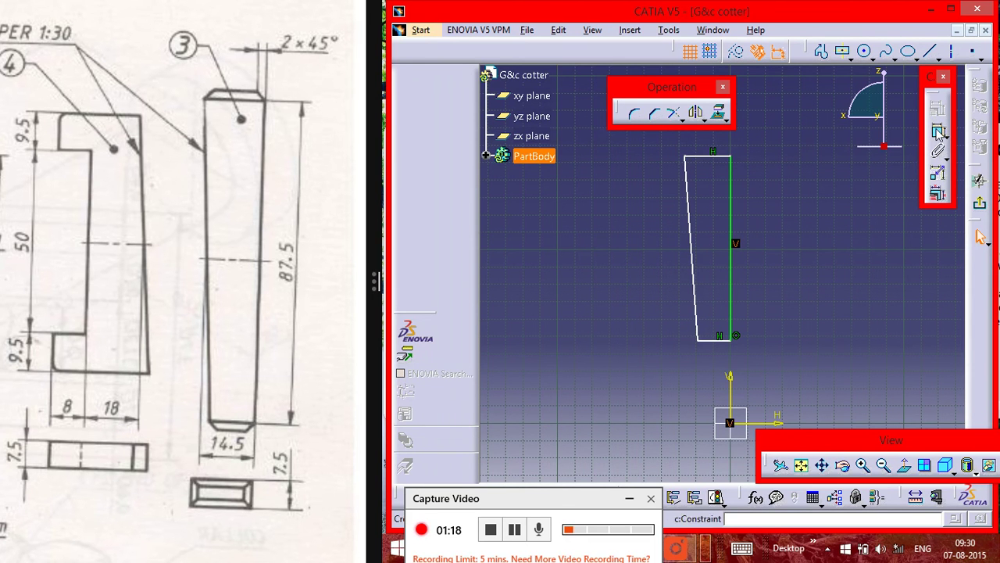
left_click(939, 149)
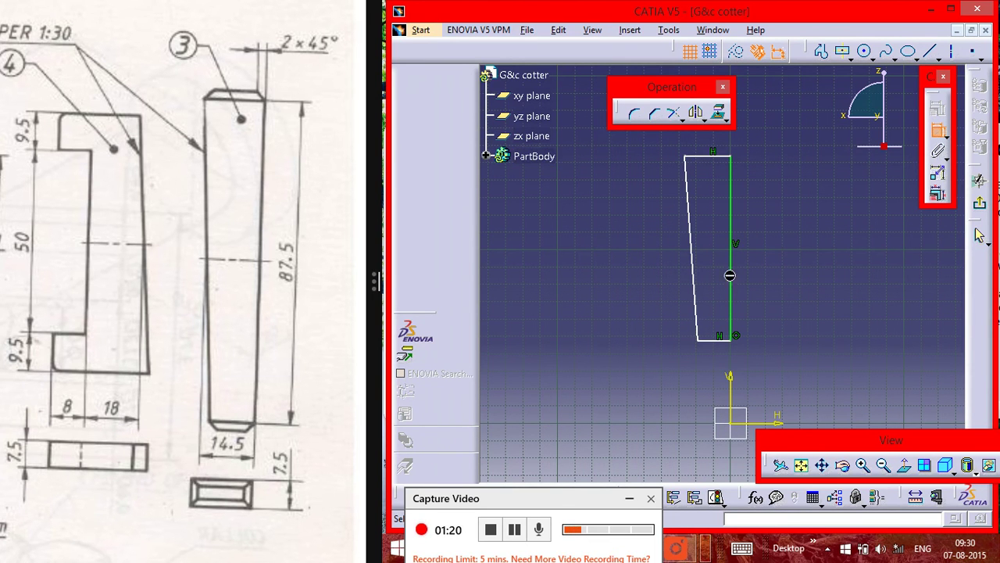
left_click(734, 279)
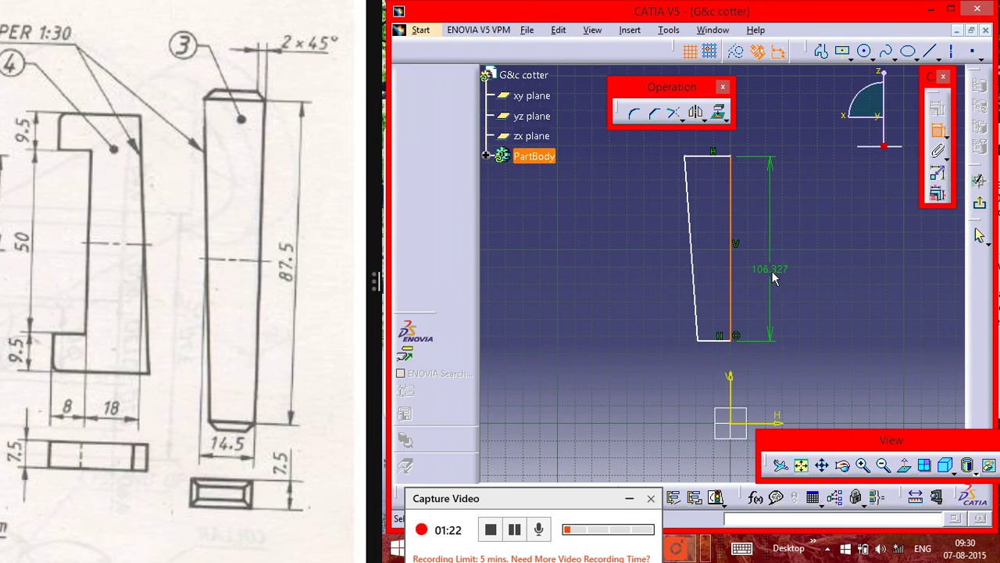
left_click(774, 274)
type("87.5")
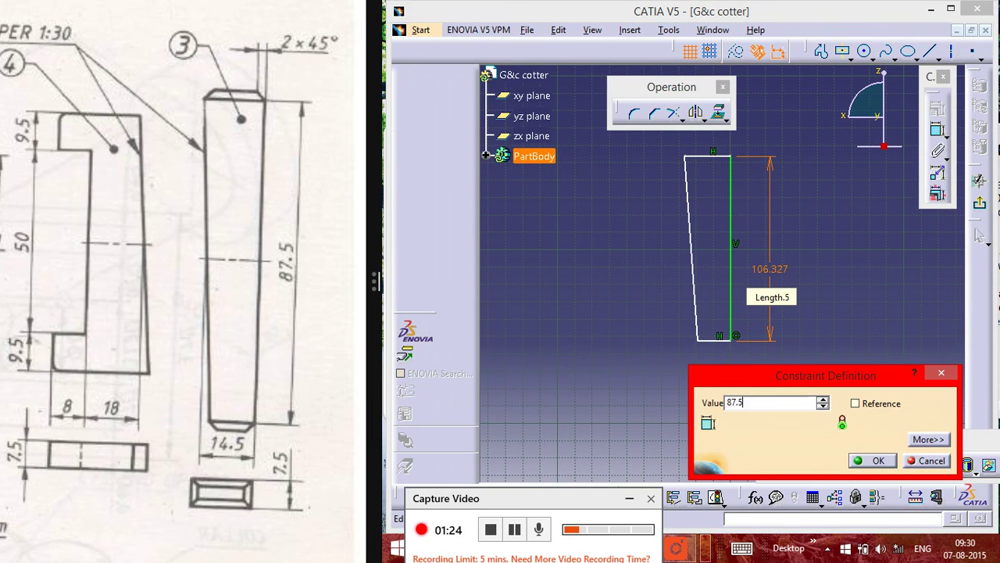
key("Return")
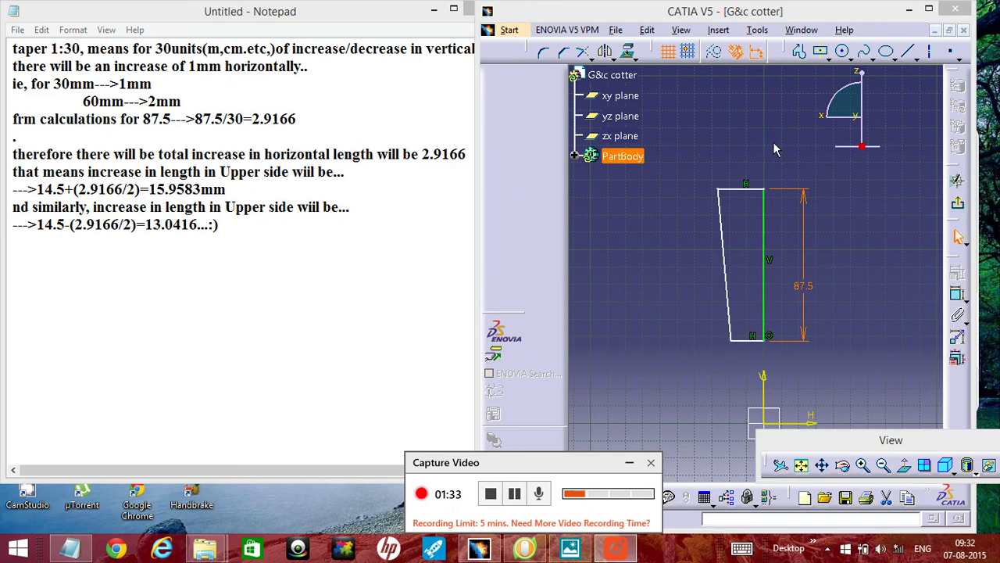
Dimension the top edge and change its width from 26.628 to 15.9583 mm
left_click(743, 192)
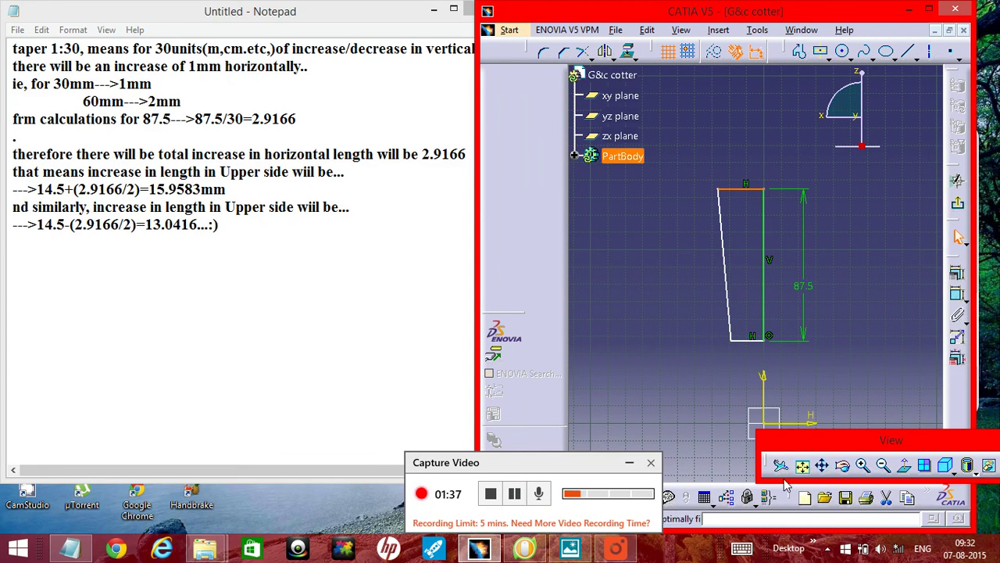
left_click(958, 296)
left_click(828, 167)
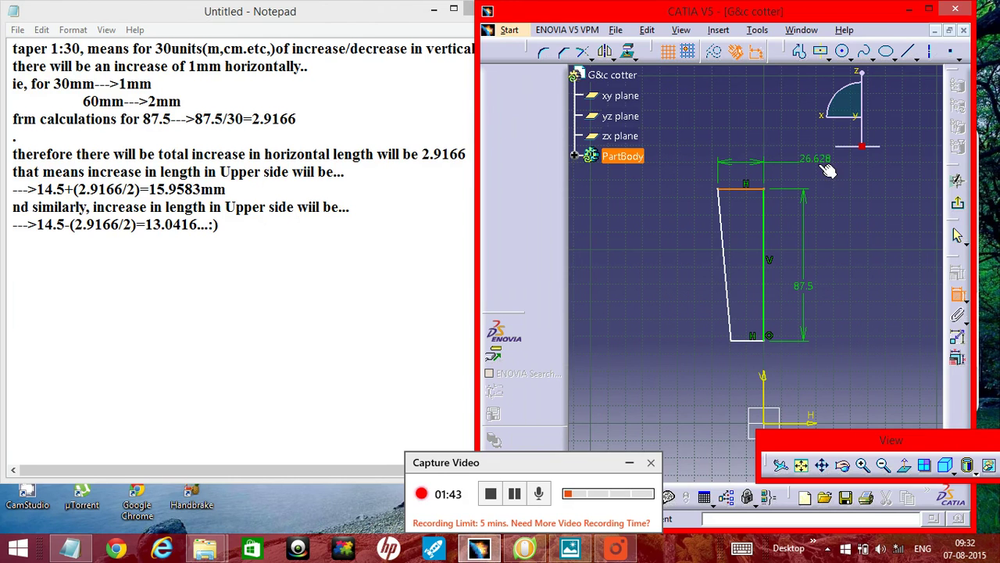
double_click(829, 173)
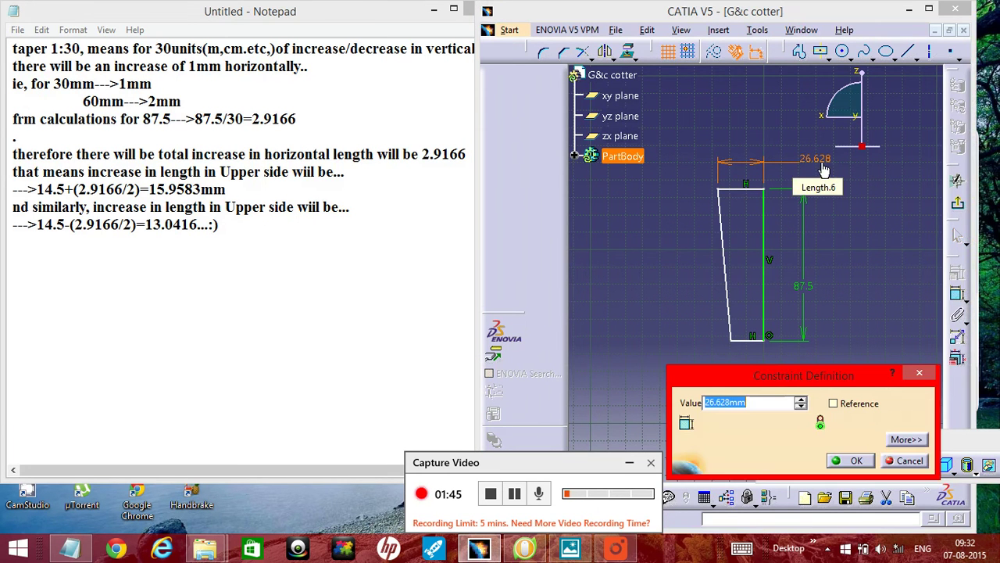
type("1")
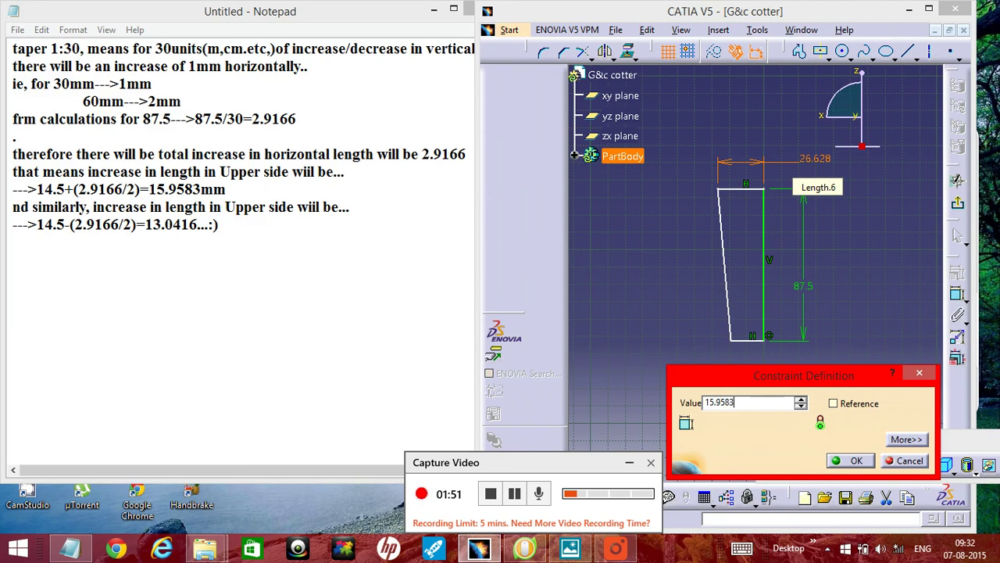
type("5.9583")
key("Return")
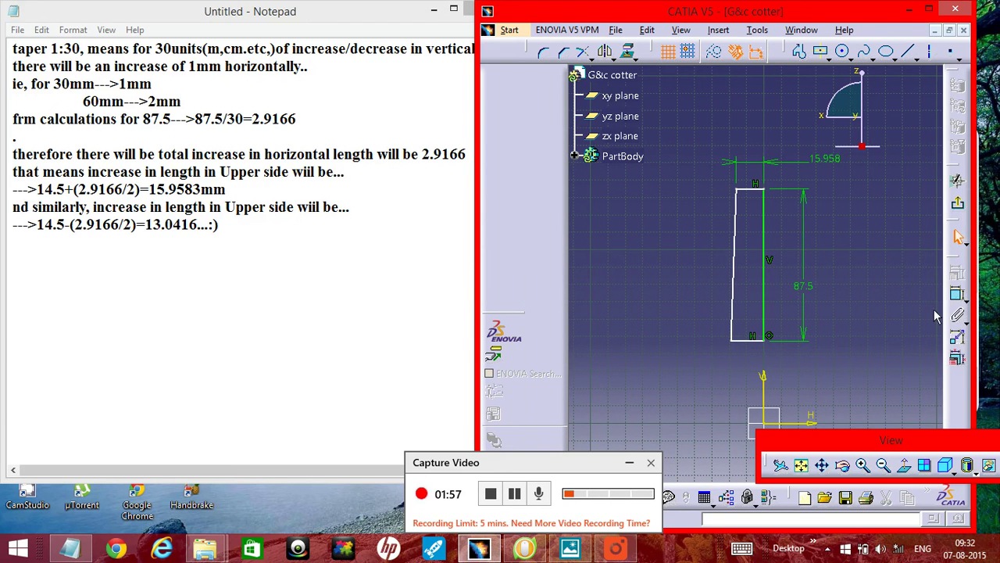
Dimension the bottom edge, change it from 19.017 to 13.041 mm, and exit the sketch
left_click(957, 293)
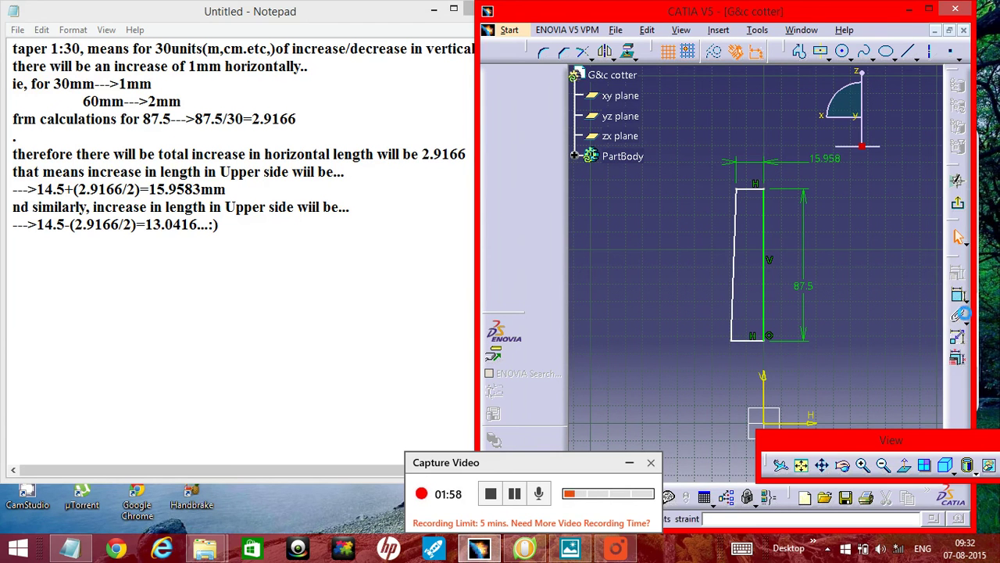
left_click(764, 339)
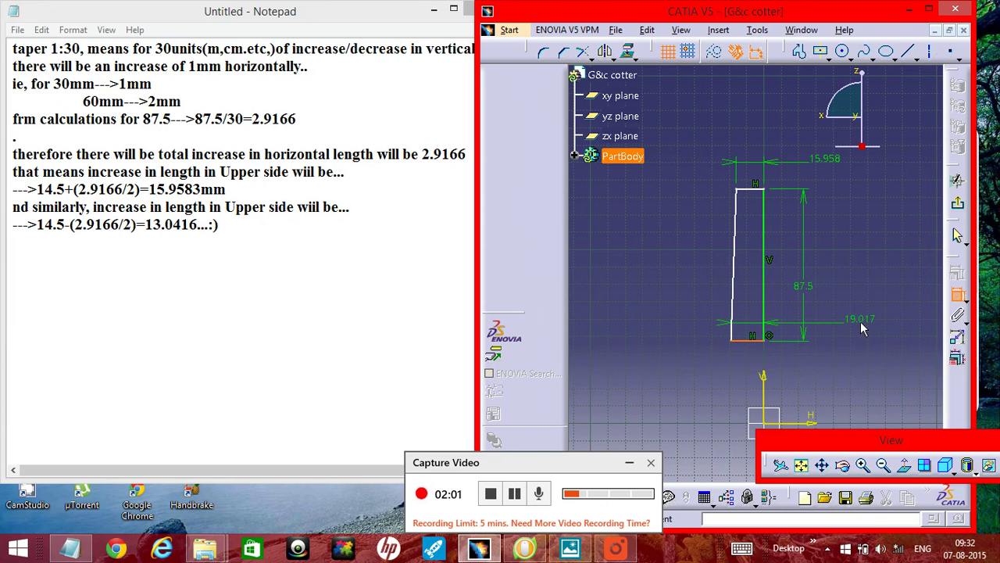
left_click(862, 328)
double_click(861, 319)
type("13")
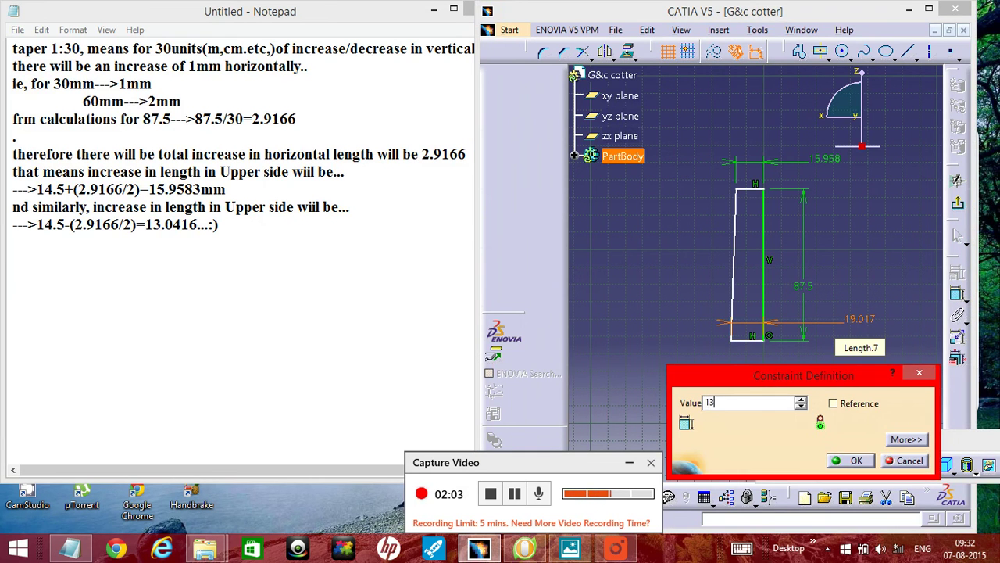
type(".041")
key("Return")
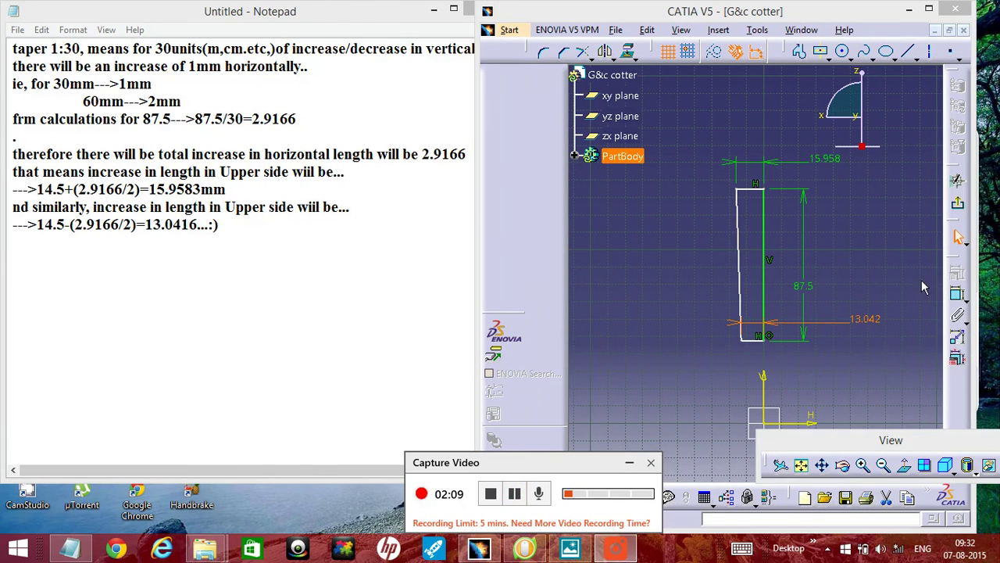
left_click(958, 204)
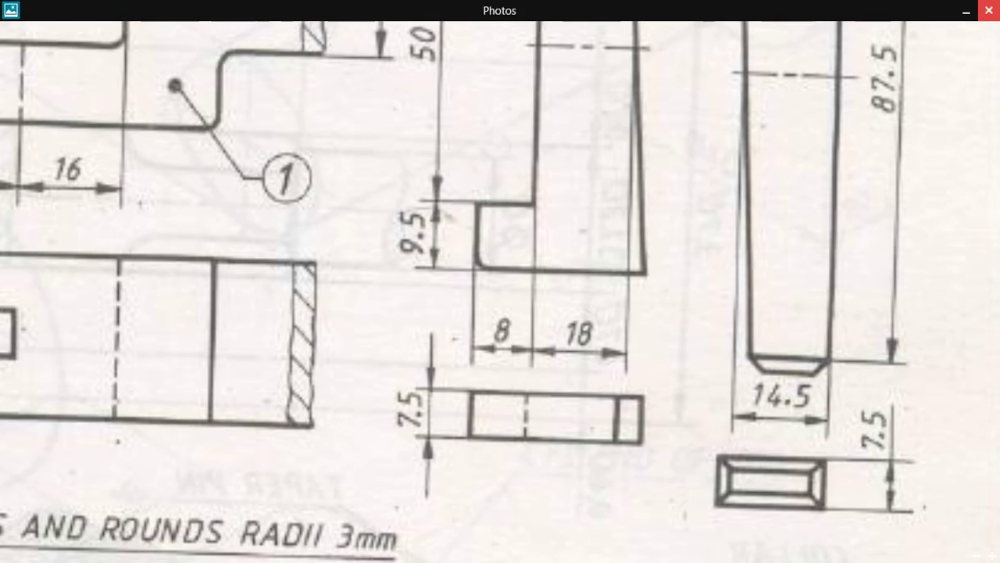
Close the Photos window showing the cotter reference drawing
left_click(987, 11)
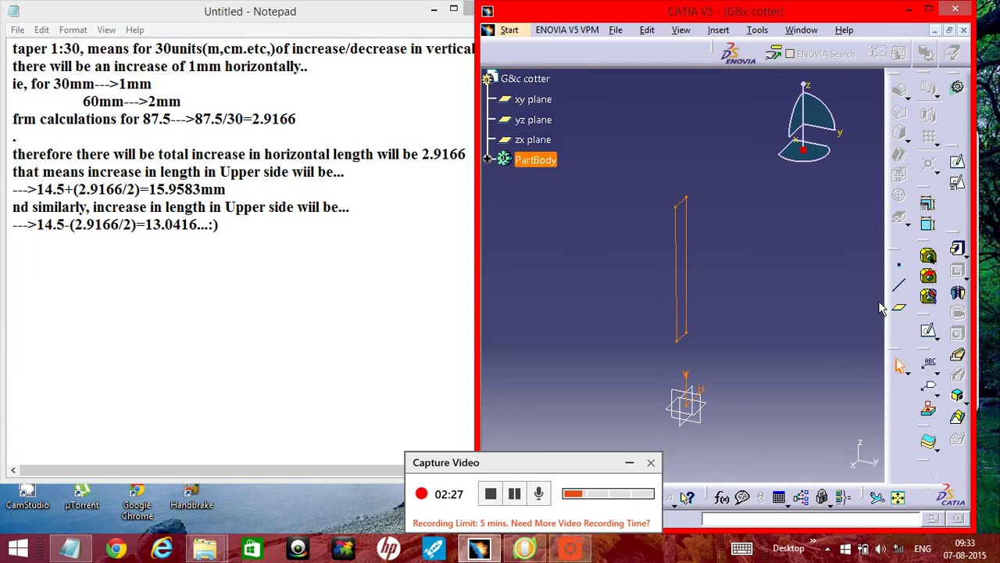
Pad the sketch 7.5/2 mm with mirrored extent for a 7.5 mm thick bar
left_click(959, 250)
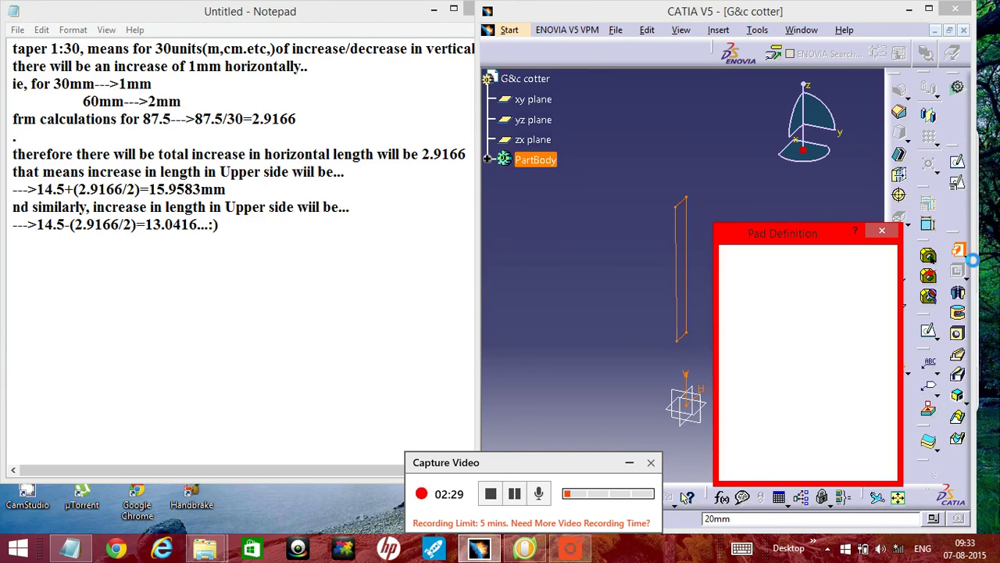
type("7.5/2")
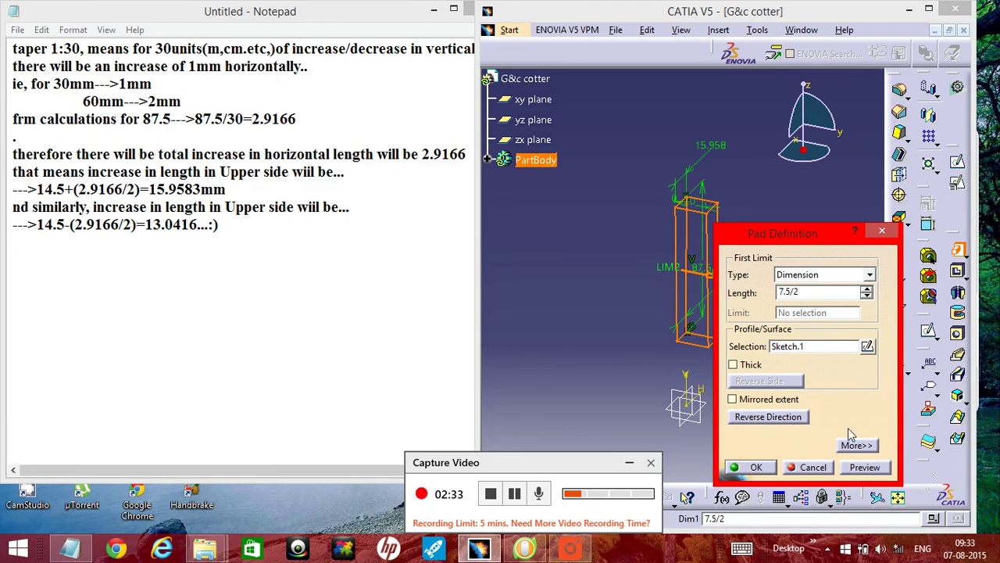
left_click(733, 399)
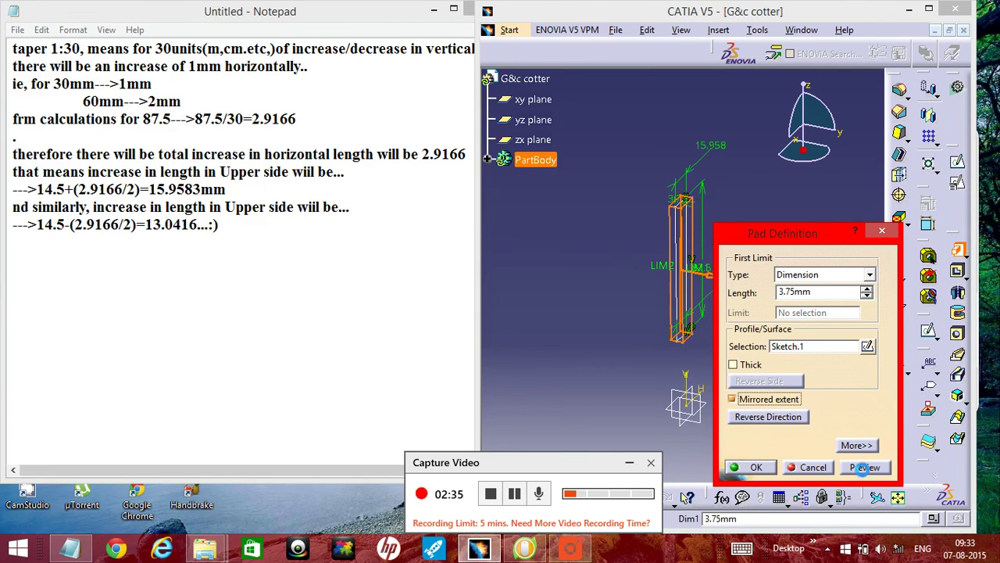
left_click(751, 467)
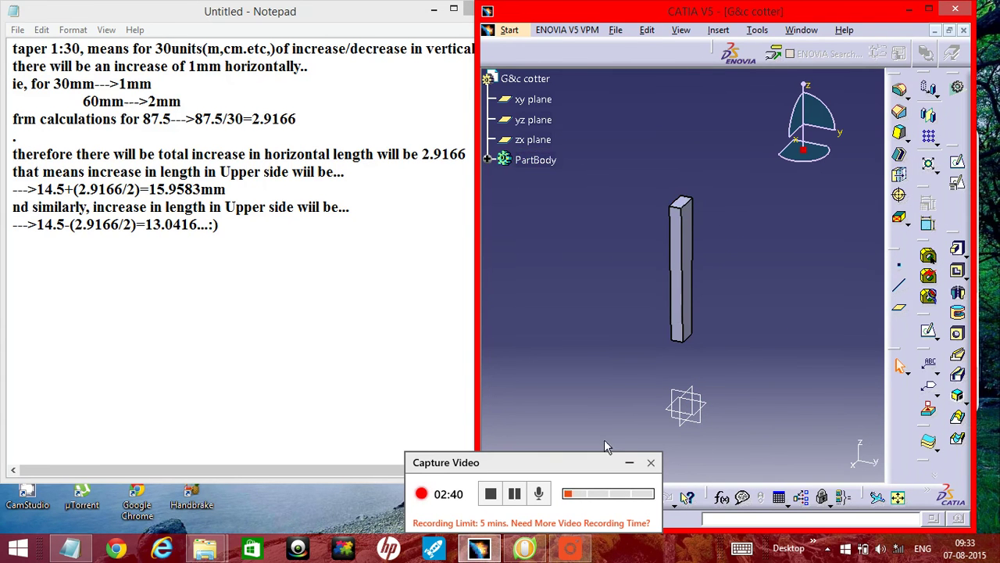
Chamfer the bar's top end face 2 mm at 45°
left_click(514, 493)
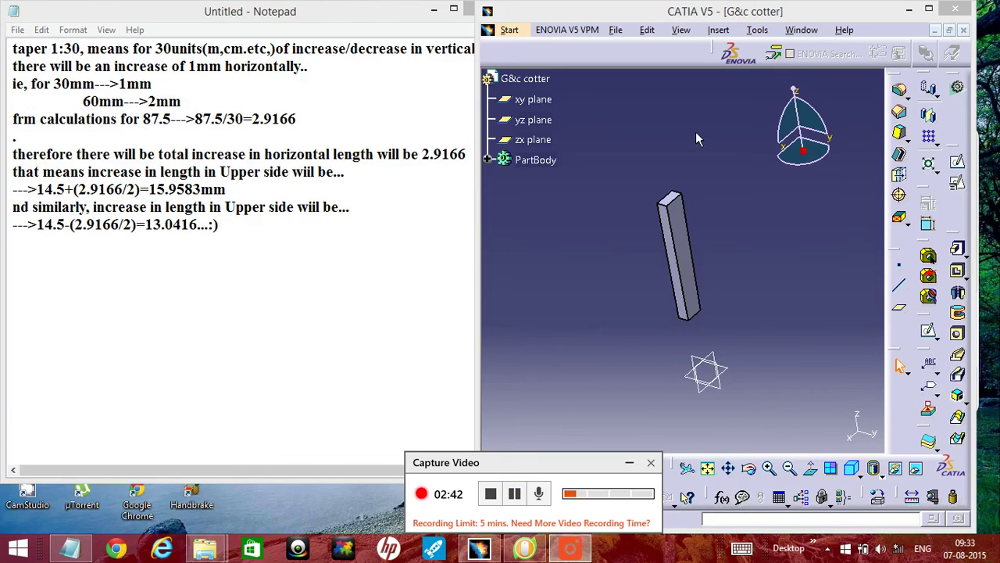
left_click(675, 201)
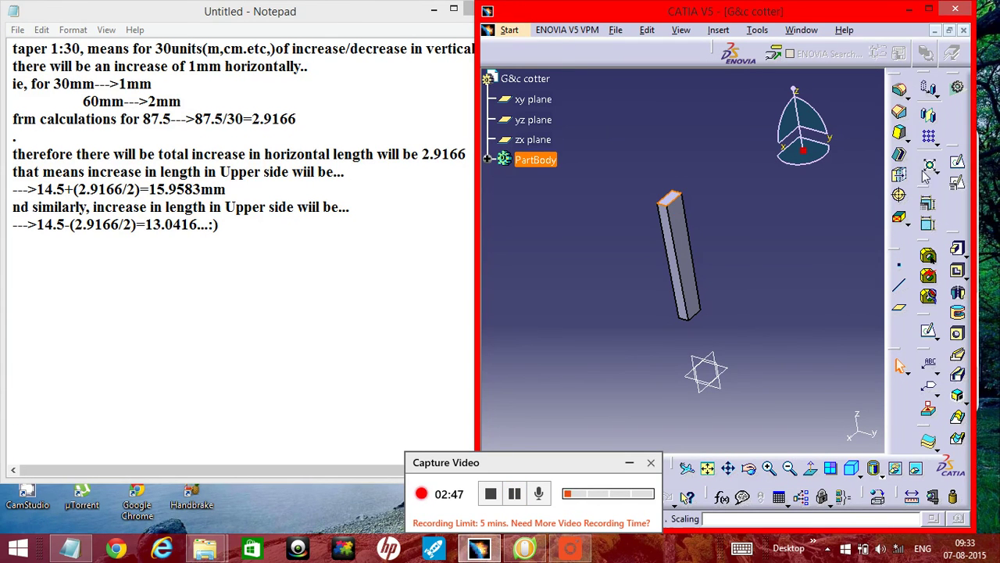
left_click(905, 117)
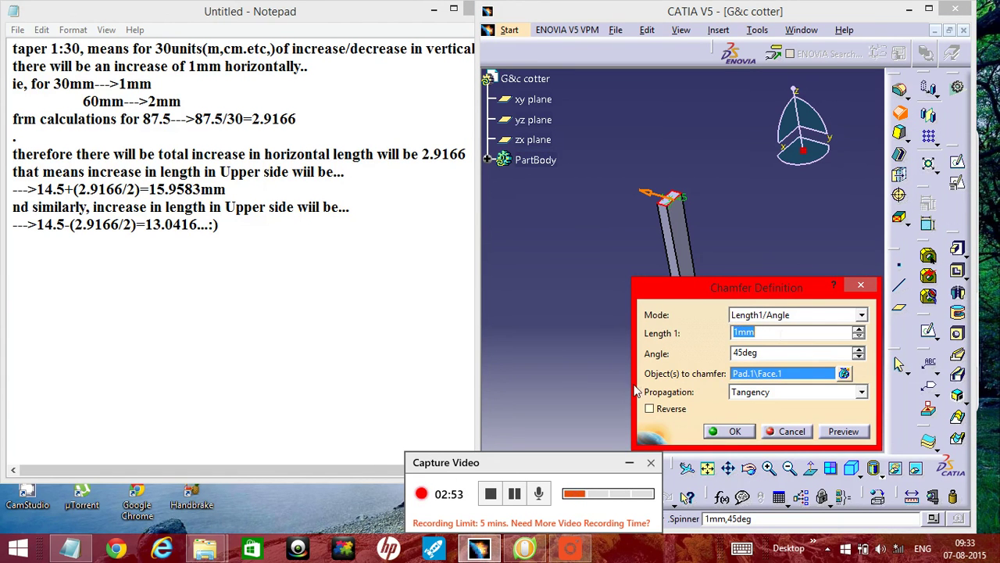
type("2")
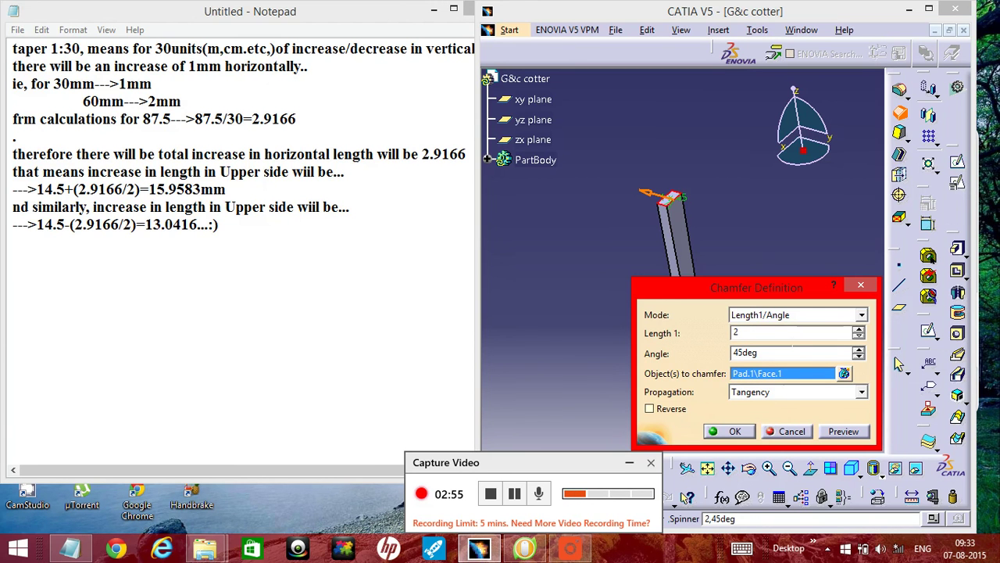
left_click(833, 437)
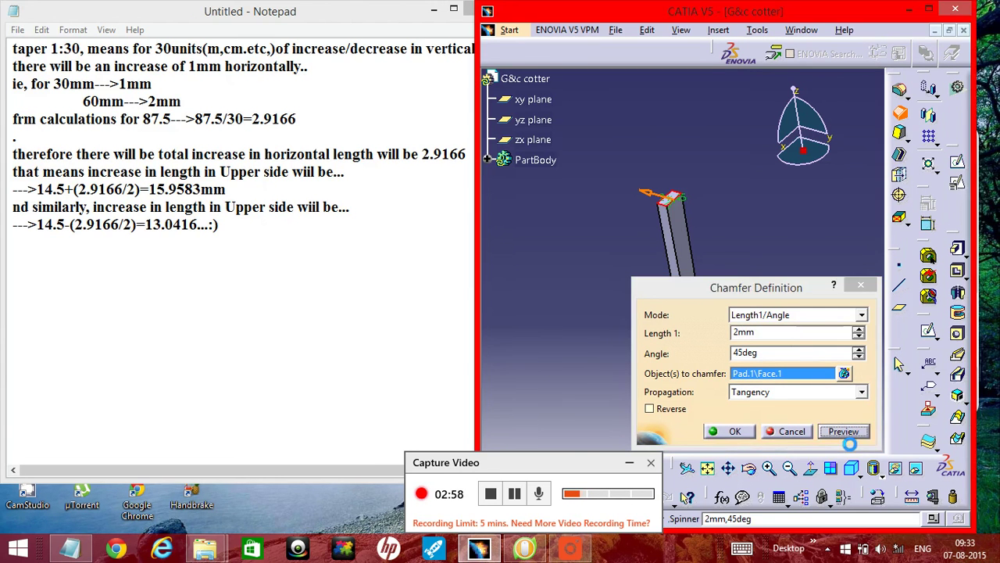
left_click(739, 431)
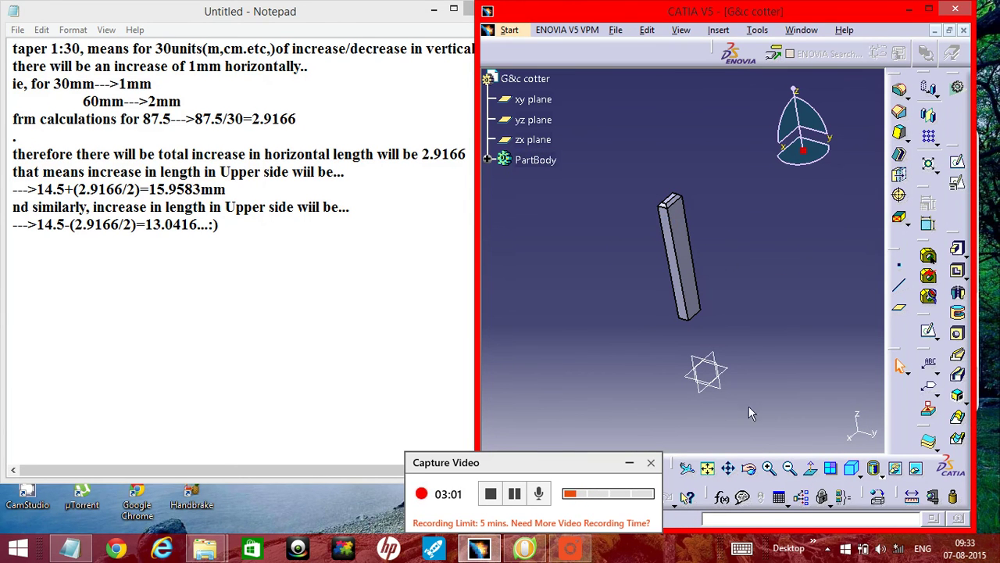
left_click(769, 468)
Turn the part and chamfer the opposite end face 2 mm at 45°
left_click(750, 470)
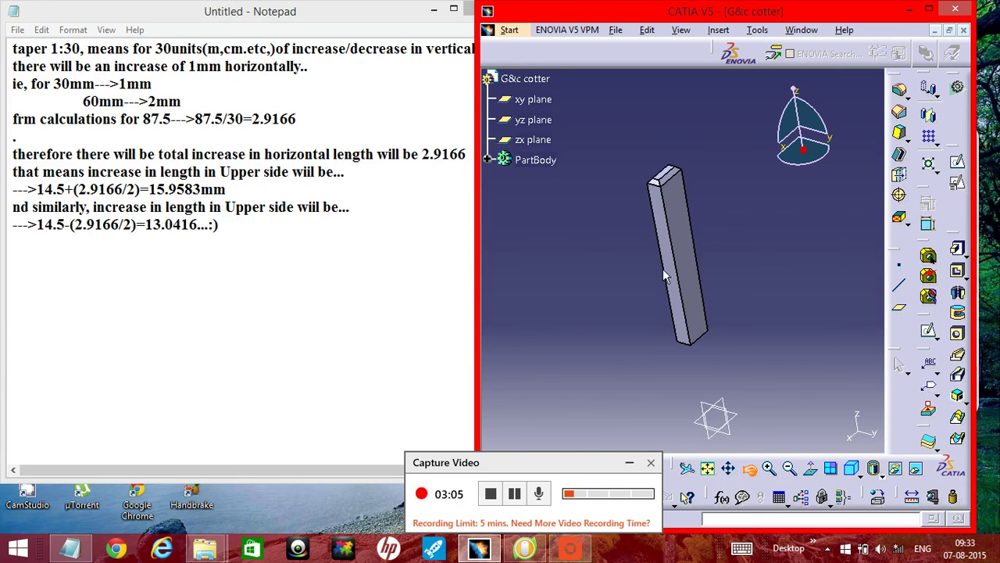
left_click_drag(752, 161, 881, 314)
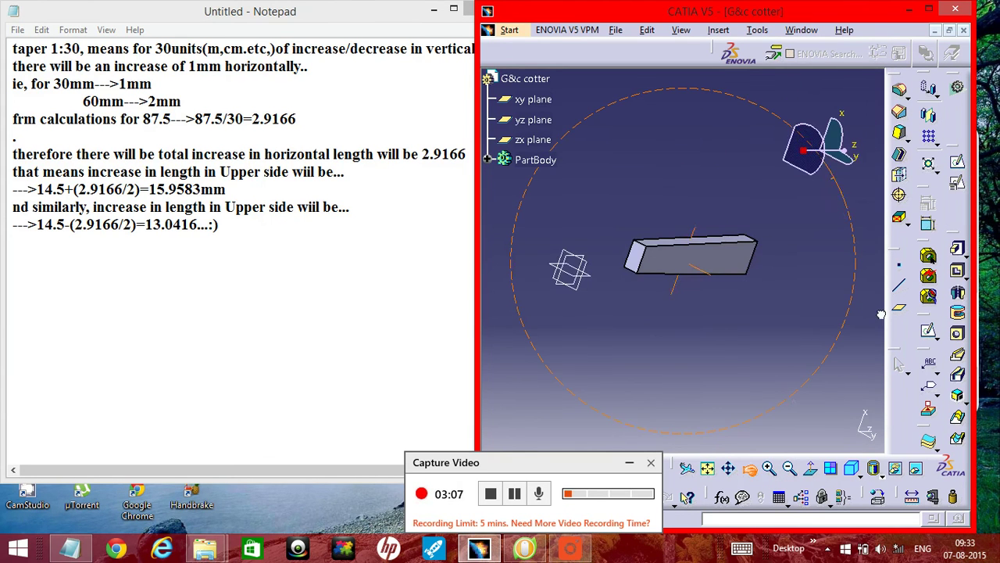
left_click(639, 268)
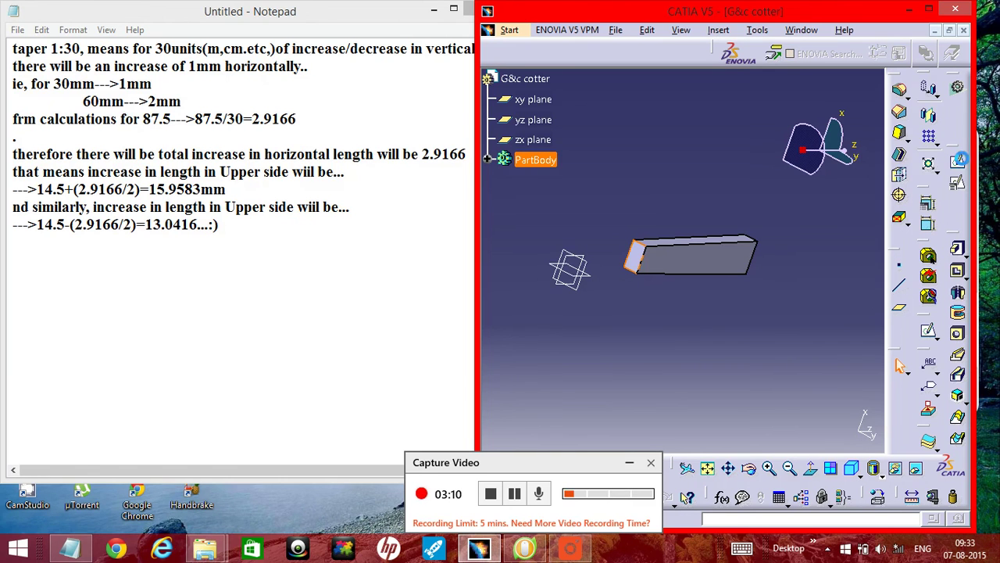
left_click(901, 114)
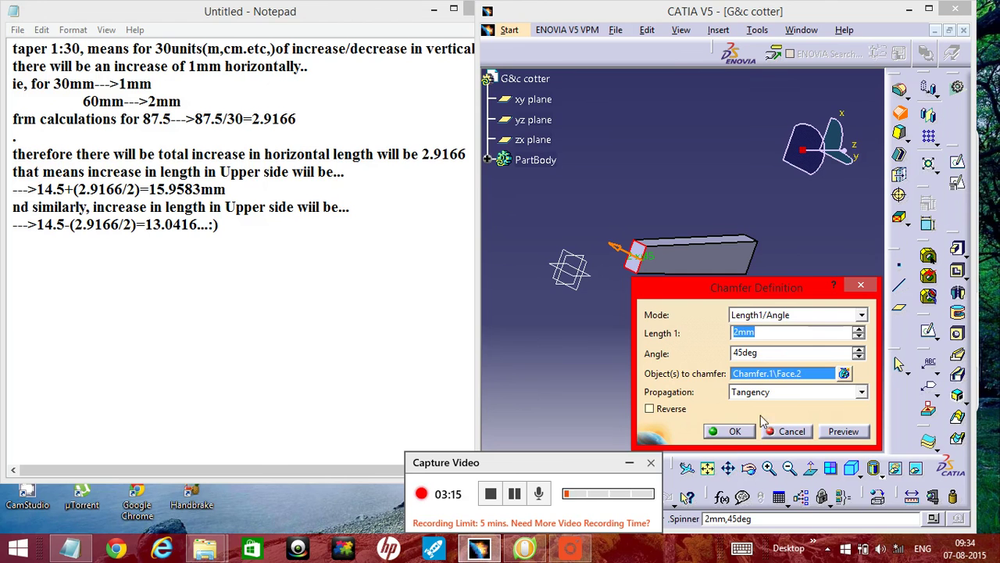
left_click(734, 432)
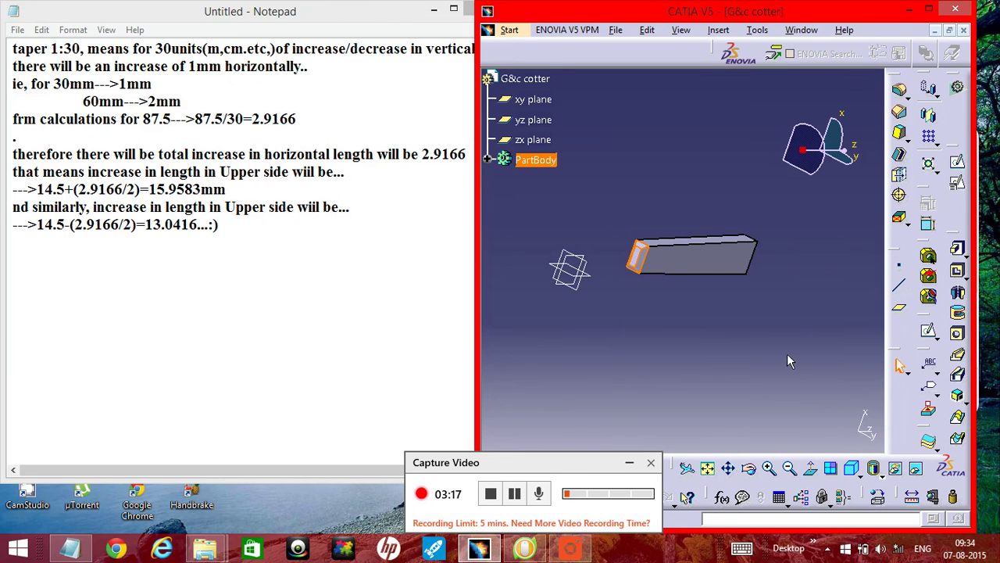
left_click(787, 361)
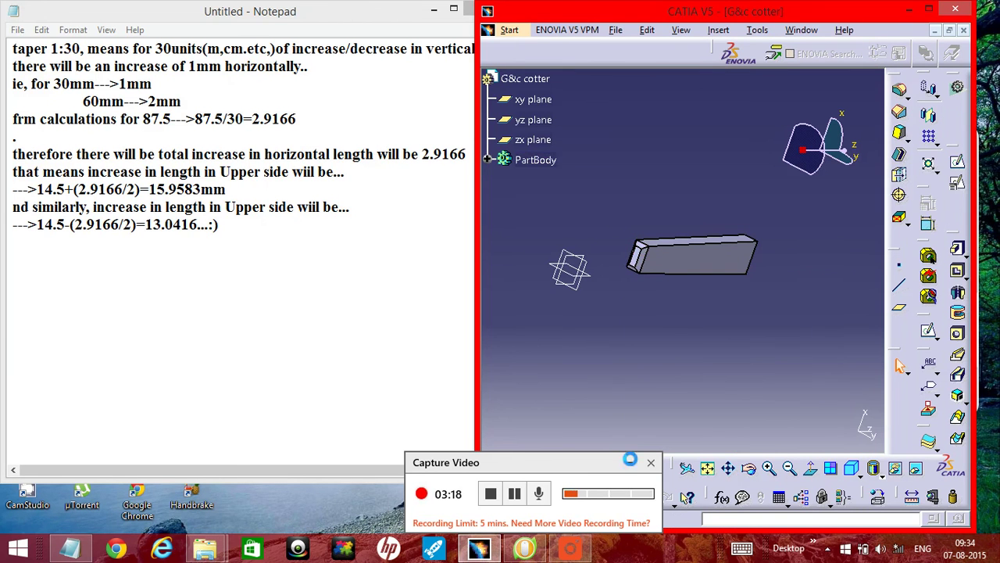
left_click(752, 470)
Rotate the chamfered bar to stand upright, then open and close the Start workbench menu
left_click_drag(726, 246, 648, 325)
middle_click_drag(707, 367, 730, 431)
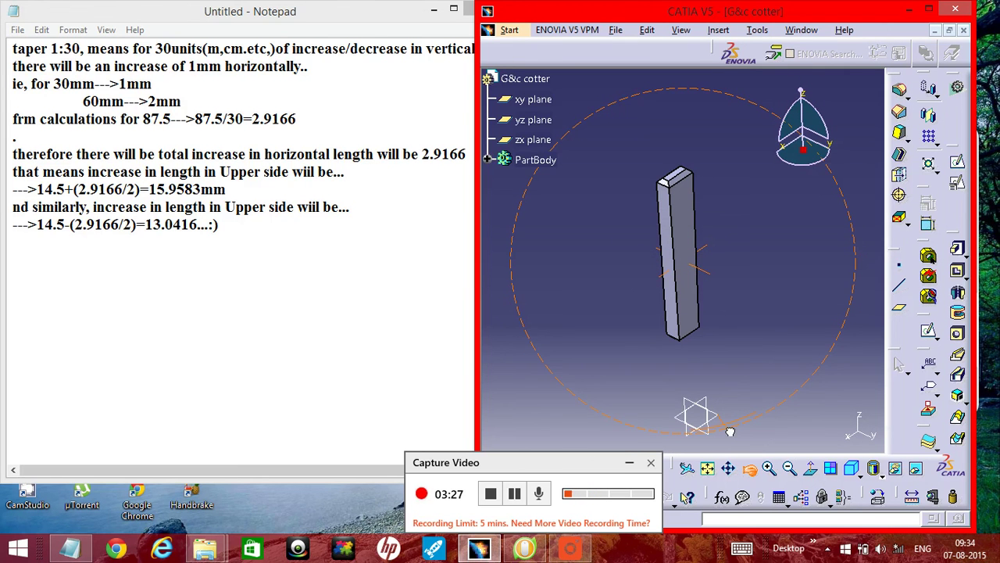
left_click(511, 30)
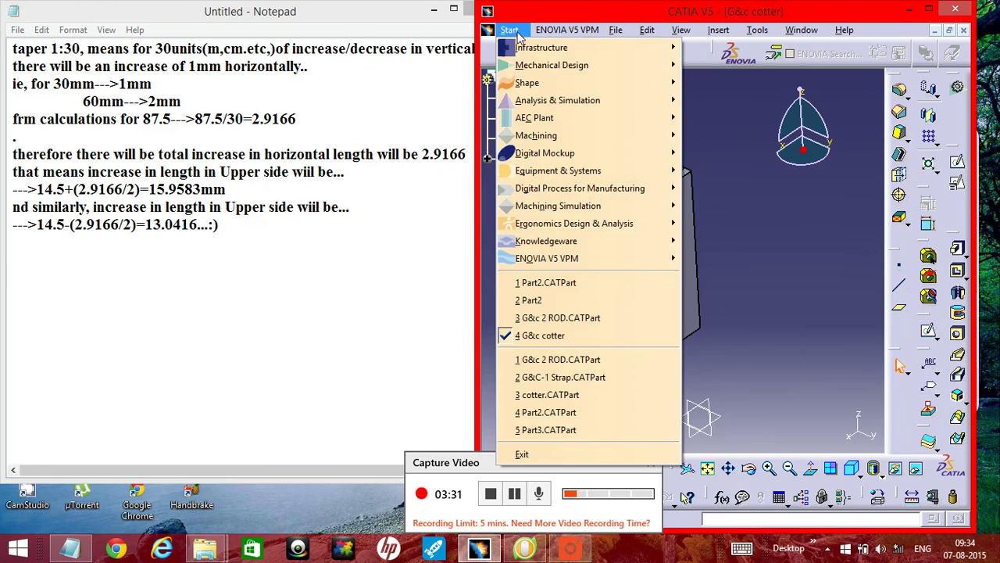
mouse_move(526, 70)
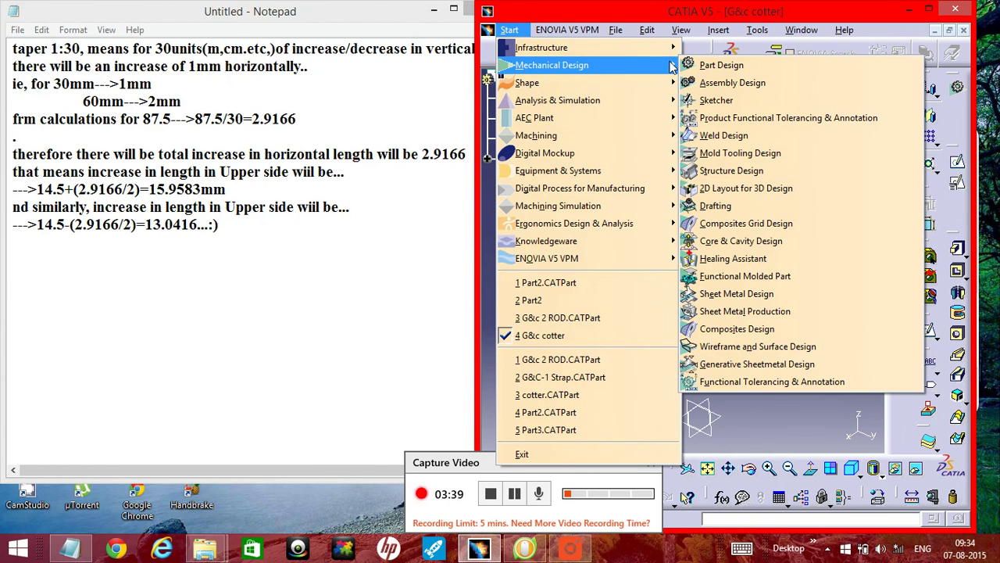
left_click(613, 175)
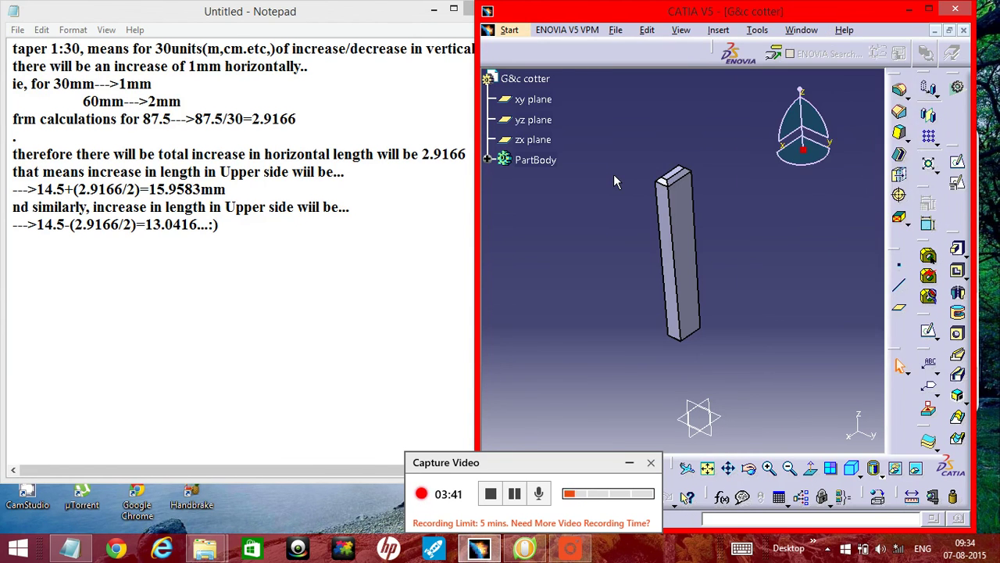
Save the part as 'G&c 3 cotter.CATPart' in the Gib and Cotter folder
key("ctrl+s")
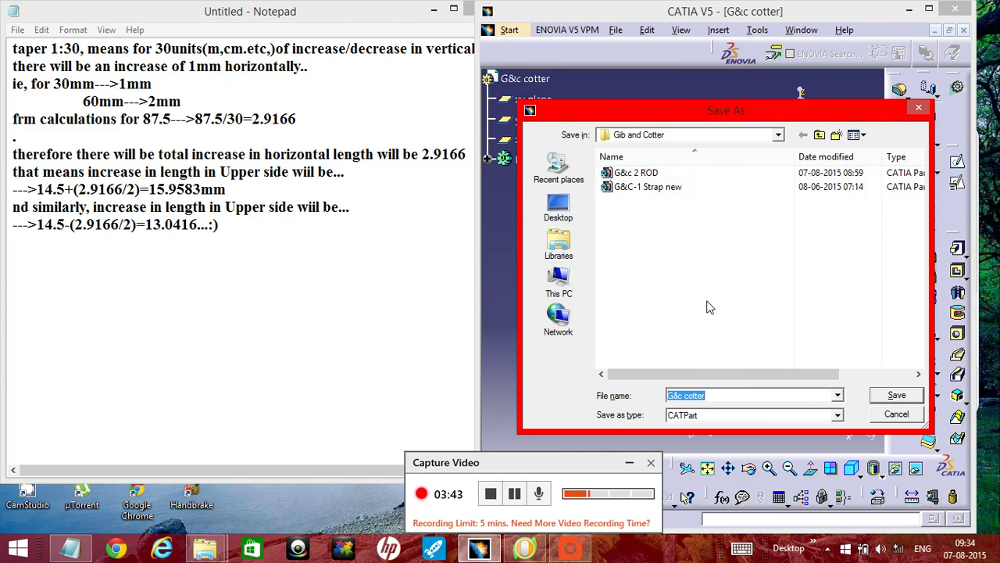
left_click(677, 395)
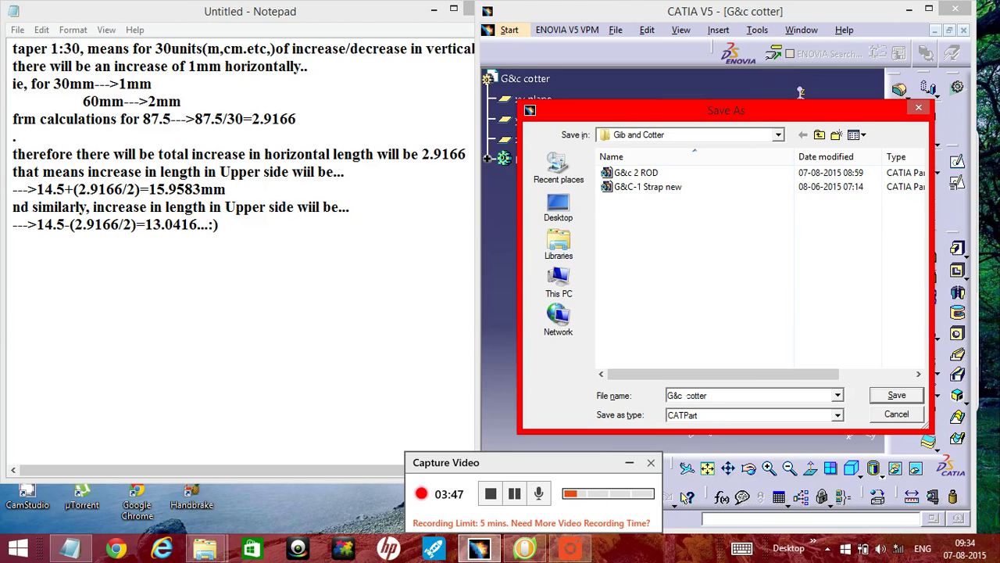
type("3")
left_click(899, 395)
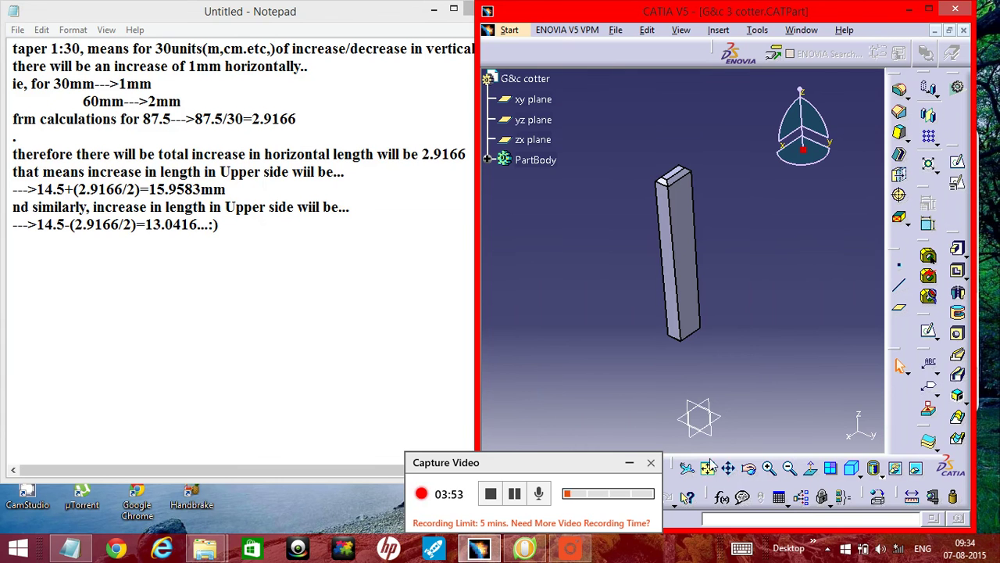
left_click(751, 468)
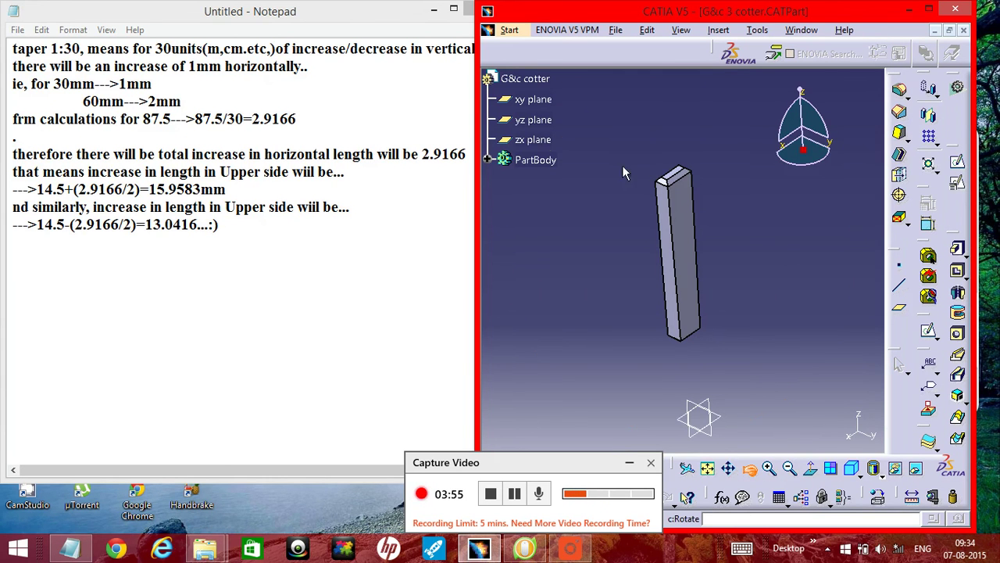
left_click_drag(622, 165, 685, 174)
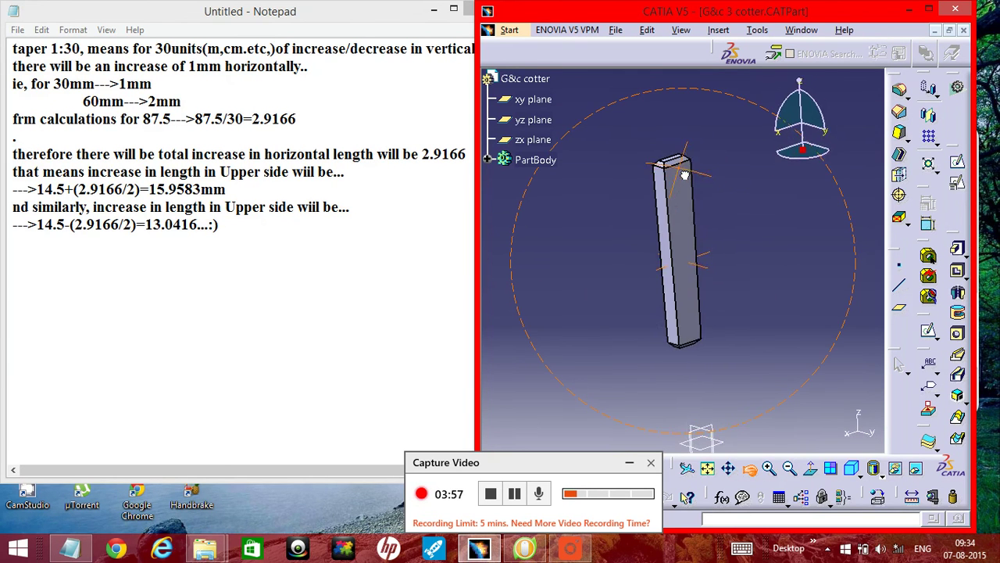
left_click(633, 175)
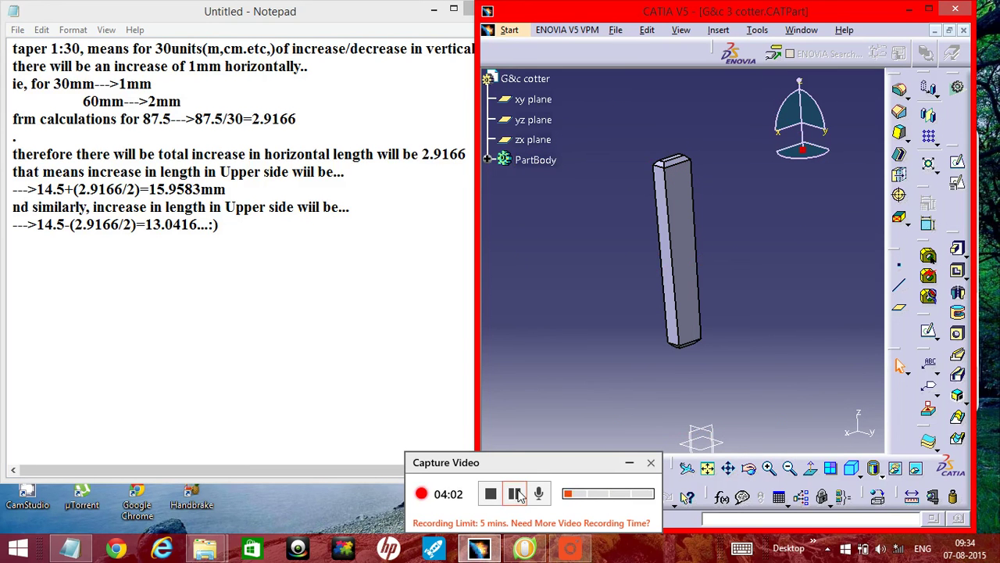